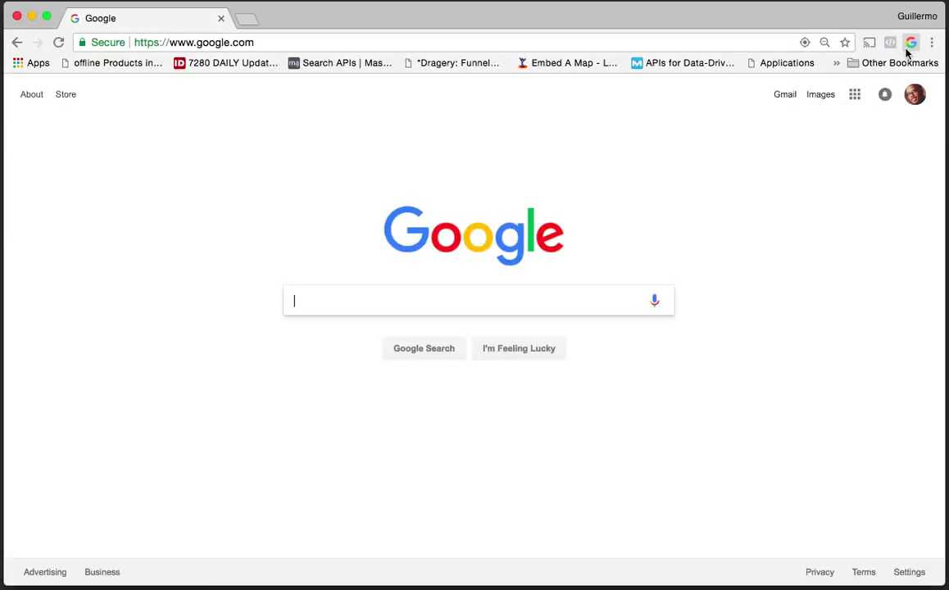
Step: Enter 'Chiropractor' as the business type in the Unclaimed Listing Finder search form
{"action": "left_click", "coordinate": [910, 42]}
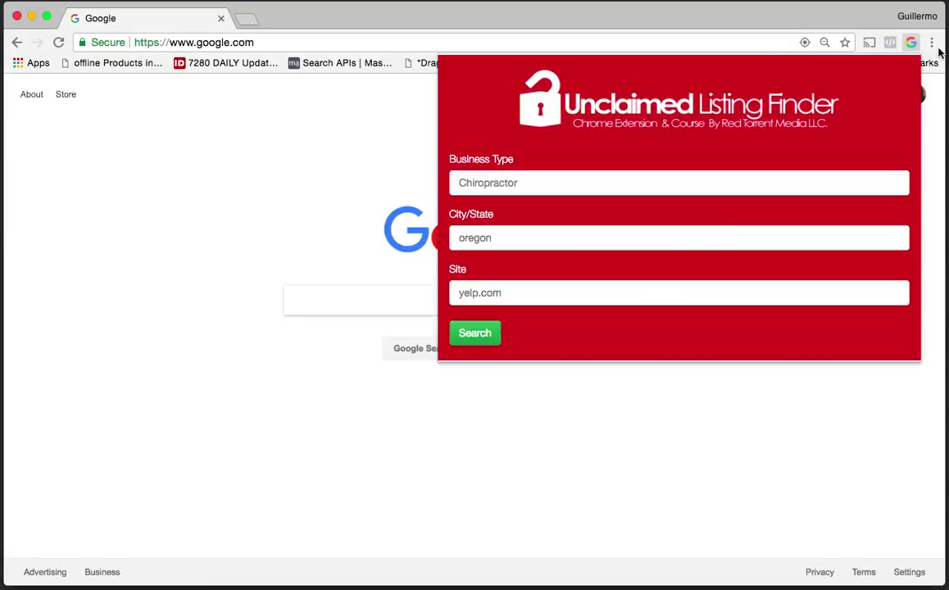
{"action": "left_click", "coordinate": [731, 173]}
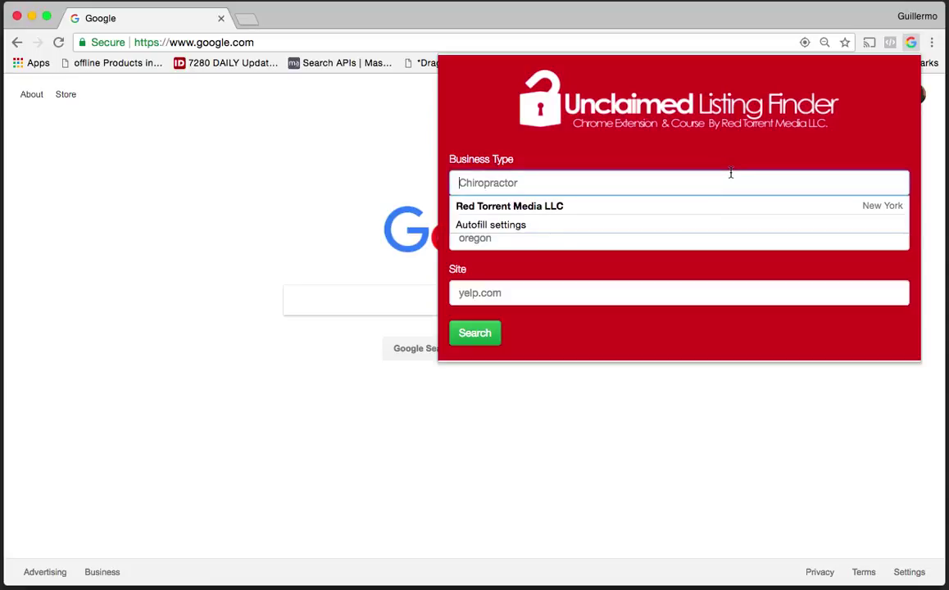
{"action": "left_click", "coordinate": [702, 154]}
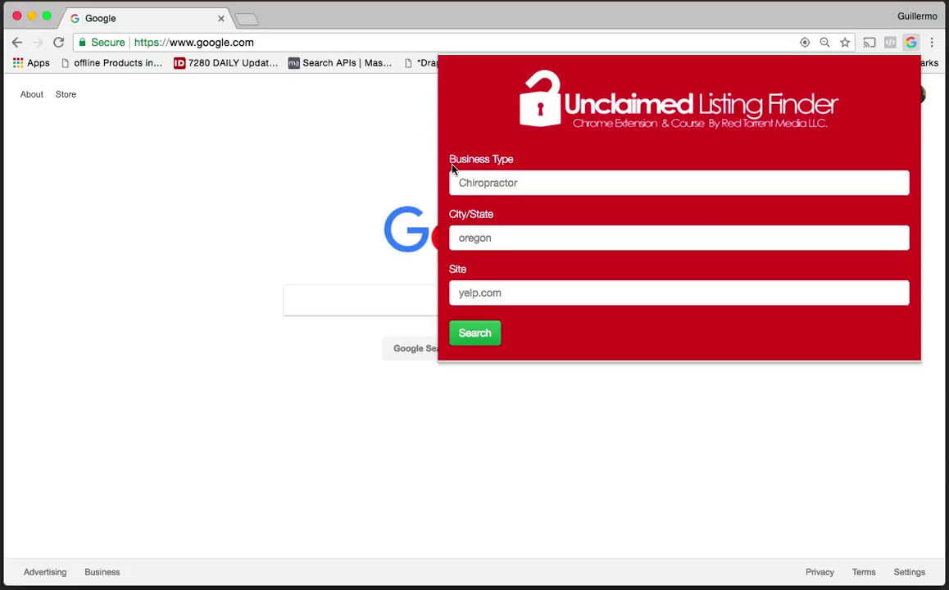
{"action": "left_click", "coordinate": [492, 183]}
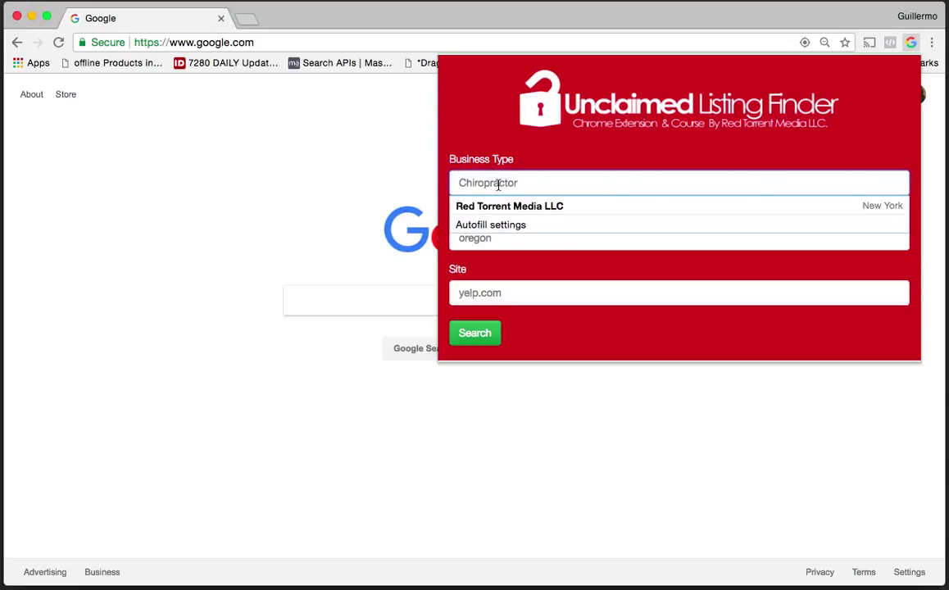
{"action": "type", "text": "Chirop"}
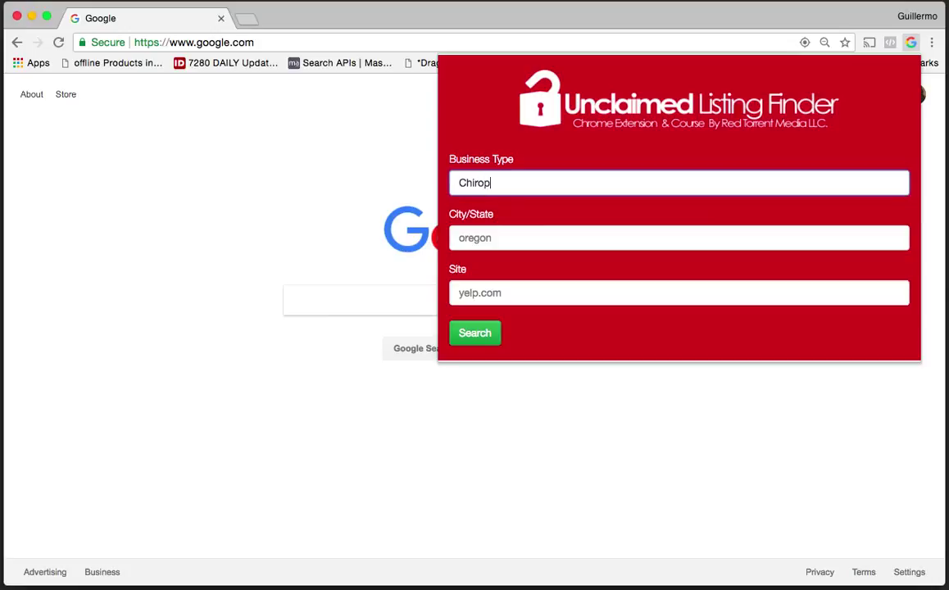
{"action": "type", "text": "ractor"}
Step: Enter 'Florida' as the city/state and move on to the Site field
{"action": "left_click", "coordinate": [459, 237]}
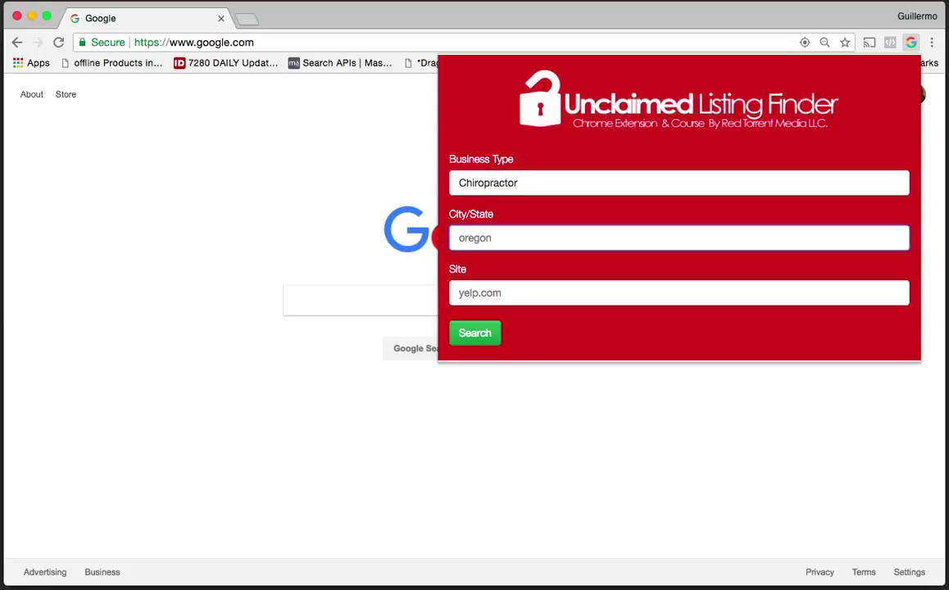
{"action": "type", "text": "Florida"}
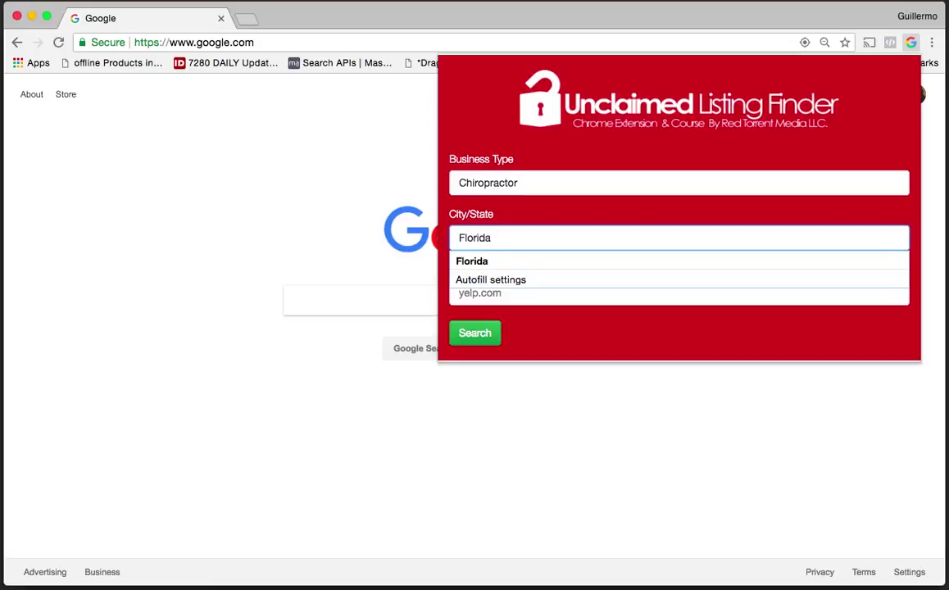
{"action": "left_click", "coordinate": [607, 219]}
{"action": "left_click", "coordinate": [576, 297]}
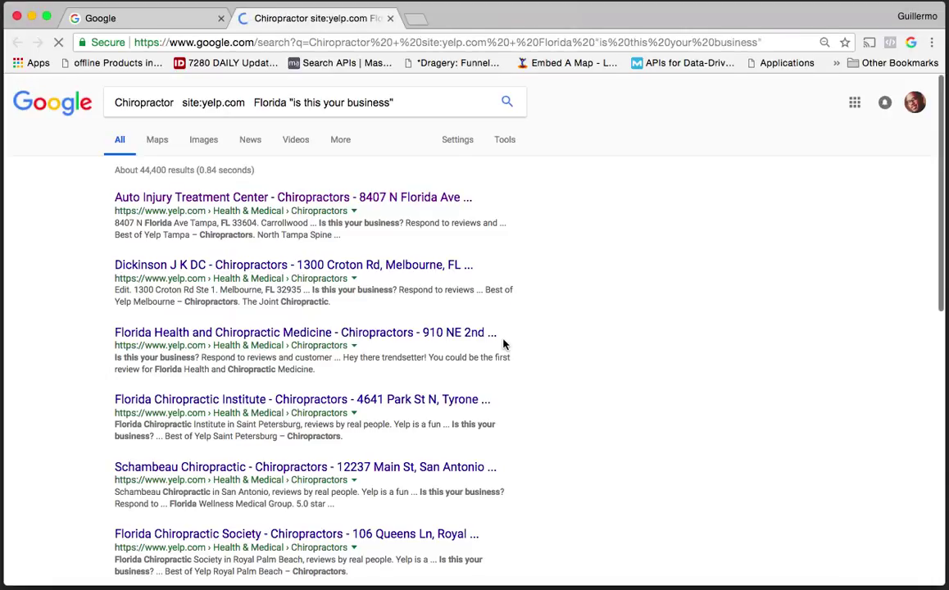
Step: Reopen the finder and review the 10 found Yelp chiropractor listings, each rated Good
{"action": "left_click", "coordinate": [909, 43]}
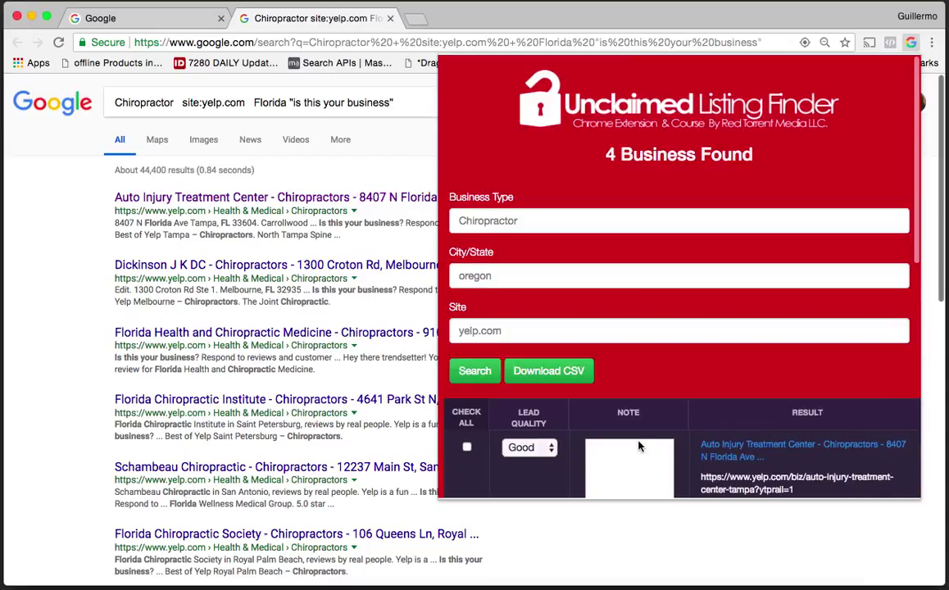
{"action": "scroll", "coordinate": [190, 504], "scroll_direction": "down", "scroll_amount": 3}
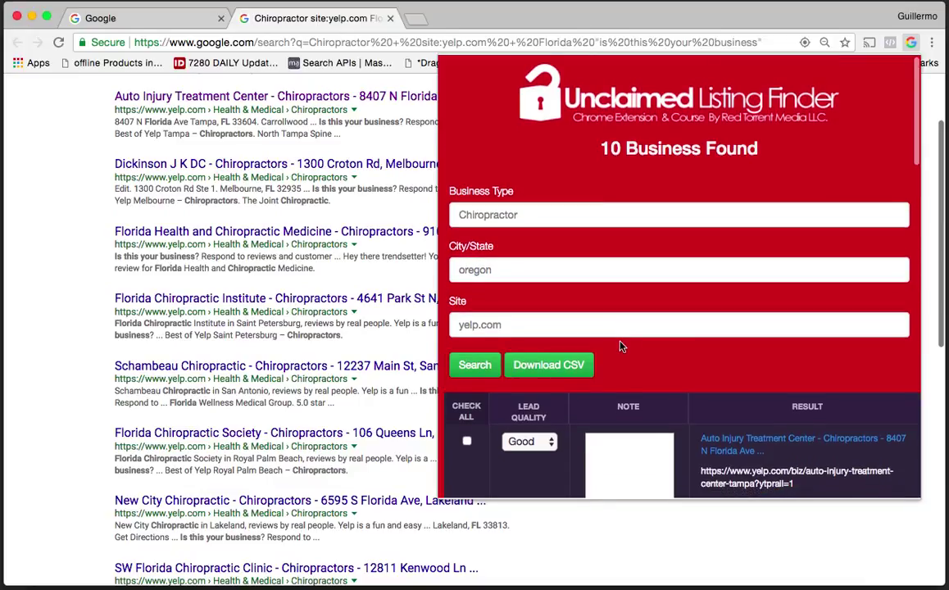
{"action": "scroll", "coordinate": [622, 339], "scroll_direction": "down", "scroll_amount": 5}
{"action": "scroll", "coordinate": [620, 340], "scroll_direction": "down", "scroll_amount": 15}
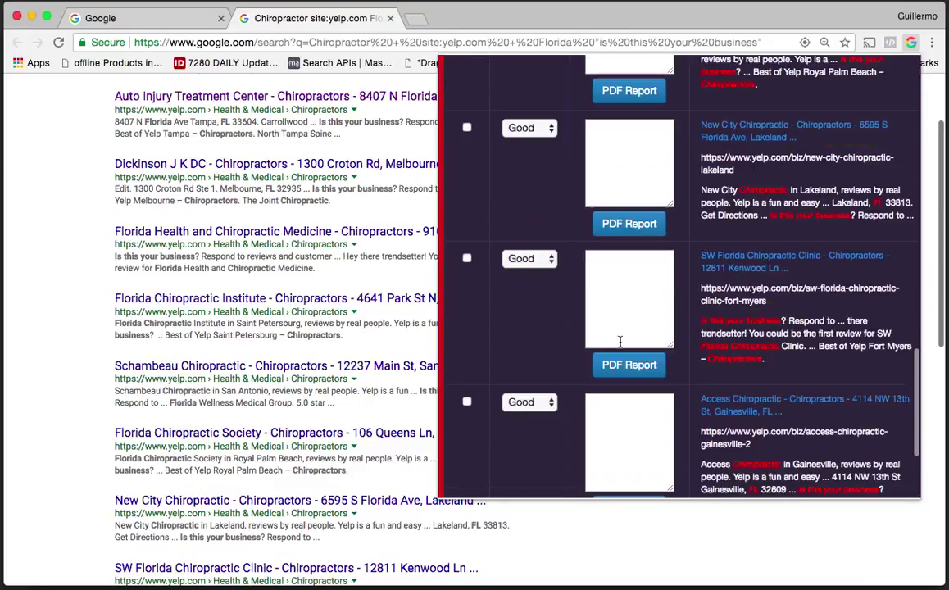
{"action": "scroll", "coordinate": [621, 340], "scroll_direction": "down", "scroll_amount": 4}
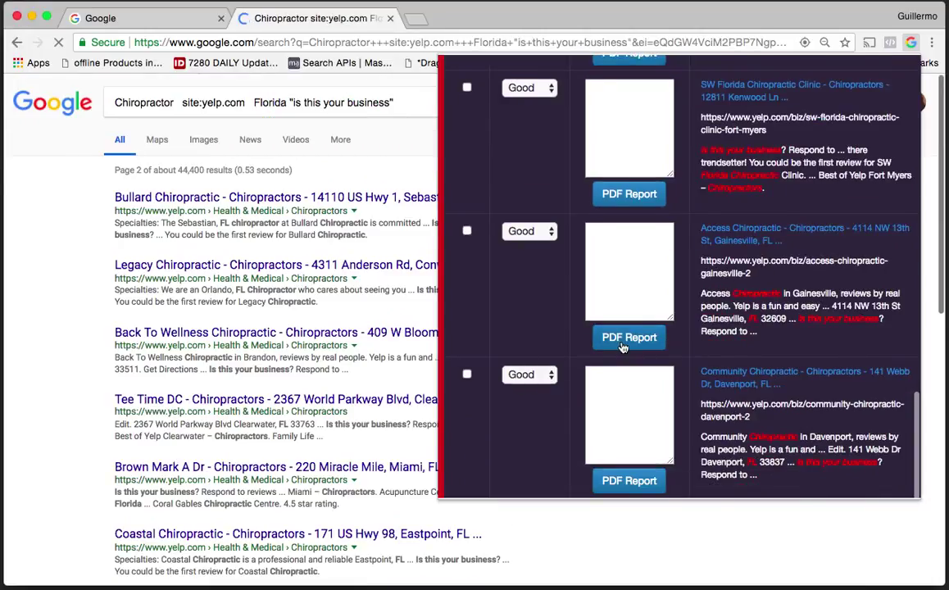
{"action": "scroll", "coordinate": [621, 348], "scroll_direction": "up", "scroll_amount": 10}
{"action": "scroll", "coordinate": [621, 350], "scroll_direction": "up", "scroll_amount": 15}
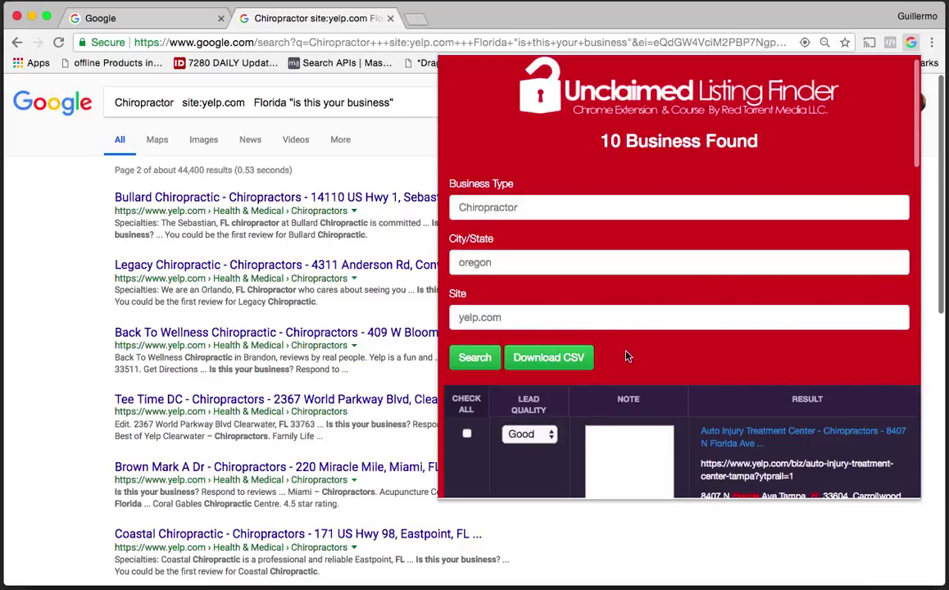
{"action": "scroll", "coordinate": [626, 352], "scroll_direction": "down", "scroll_amount": 5}
{"action": "scroll", "coordinate": [626, 353], "scroll_direction": "down", "scroll_amount": 2}
{"action": "scroll", "coordinate": [628, 361], "scroll_direction": "up", "scroll_amount": 2}
{"action": "scroll", "coordinate": [626, 357], "scroll_direction": "down", "scroll_amount": 1}
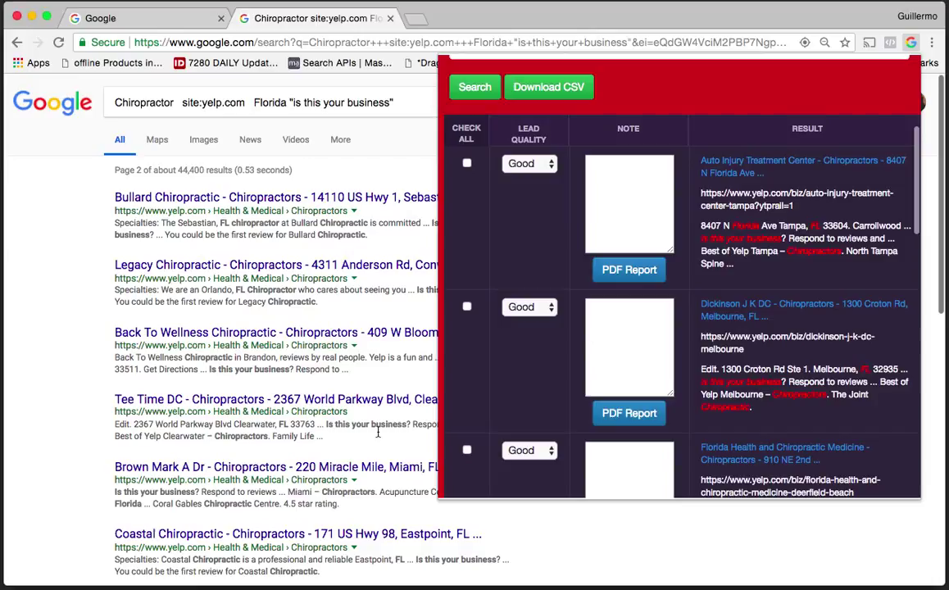
Step: Tick the Auto Injury Treatment Center listing and show its Good / Not Good lead quality choices
{"action": "scroll", "coordinate": [368, 428], "scroll_direction": "down", "scroll_amount": 1}
{"action": "scroll", "coordinate": [368, 428], "scroll_direction": "down", "scroll_amount": 2}
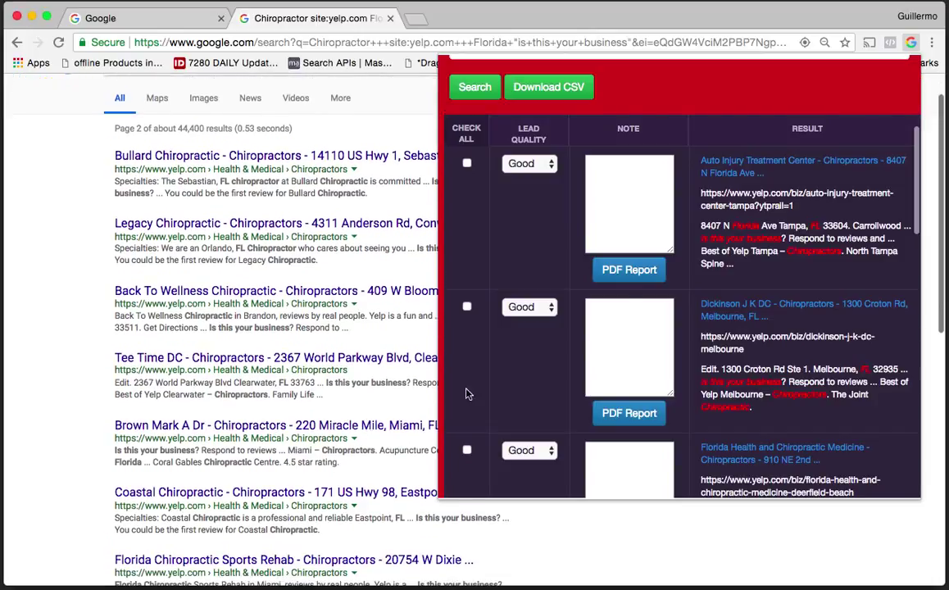
{"action": "scroll", "coordinate": [333, 260], "scroll_direction": "down", "scroll_amount": 15}
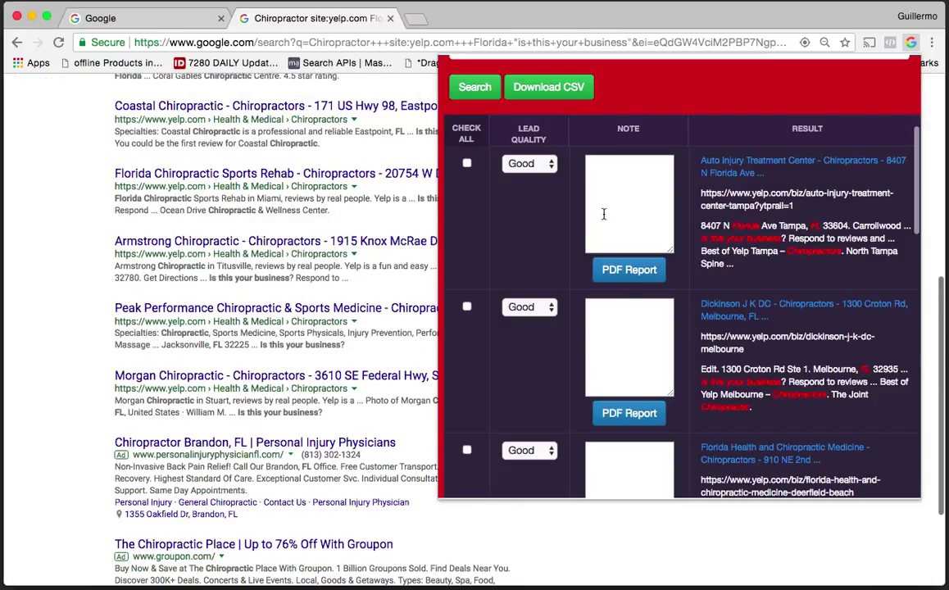
{"action": "scroll", "coordinate": [527, 322], "scroll_direction": "up", "scroll_amount": 1}
{"action": "scroll", "coordinate": [527, 322], "scroll_direction": "up", "scroll_amount": 2}
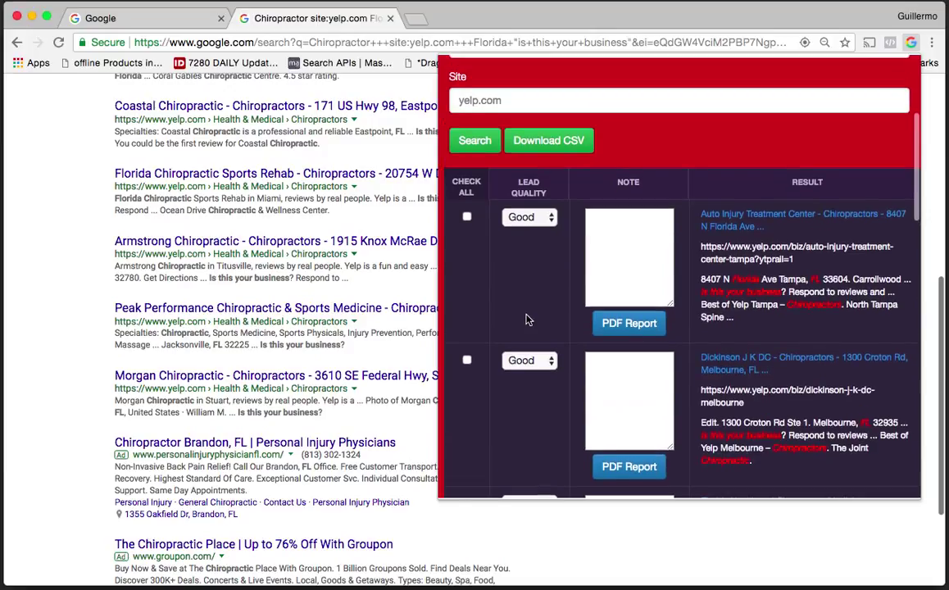
{"action": "scroll", "coordinate": [527, 321], "scroll_direction": "down", "scroll_amount": 5}
{"action": "scroll", "coordinate": [528, 319], "scroll_direction": "up", "scroll_amount": 5}
{"action": "scroll", "coordinate": [528, 320], "scroll_direction": "down", "scroll_amount": 4}
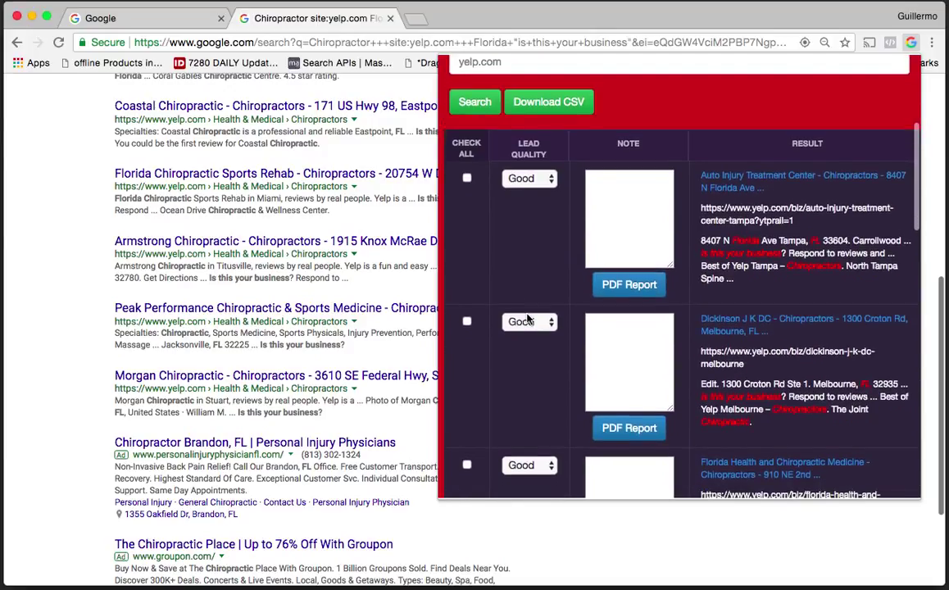
{"action": "scroll", "coordinate": [529, 320], "scroll_direction": "up", "scroll_amount": 1}
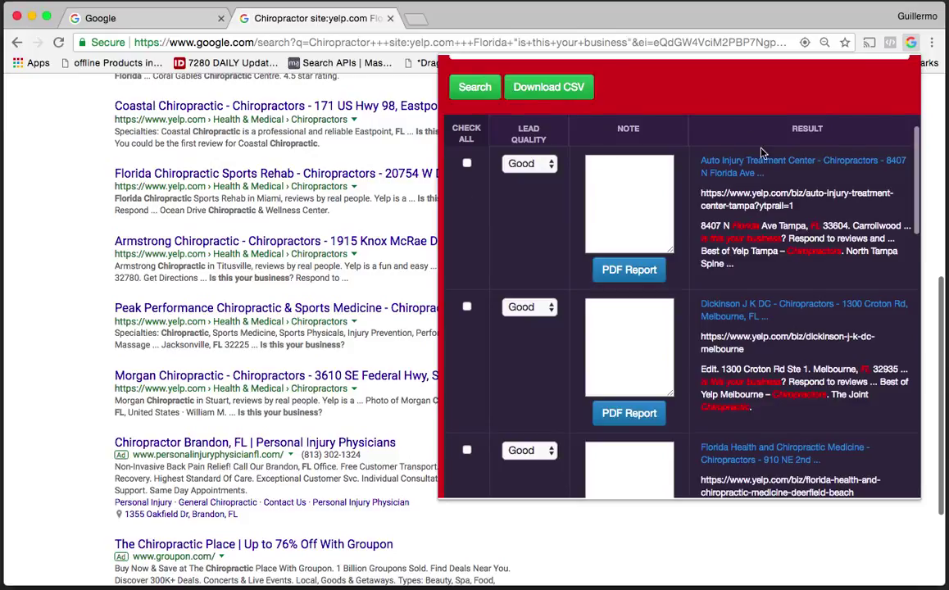
{"action": "left_click", "coordinate": [466, 163]}
{"action": "left_click", "coordinate": [525, 168]}
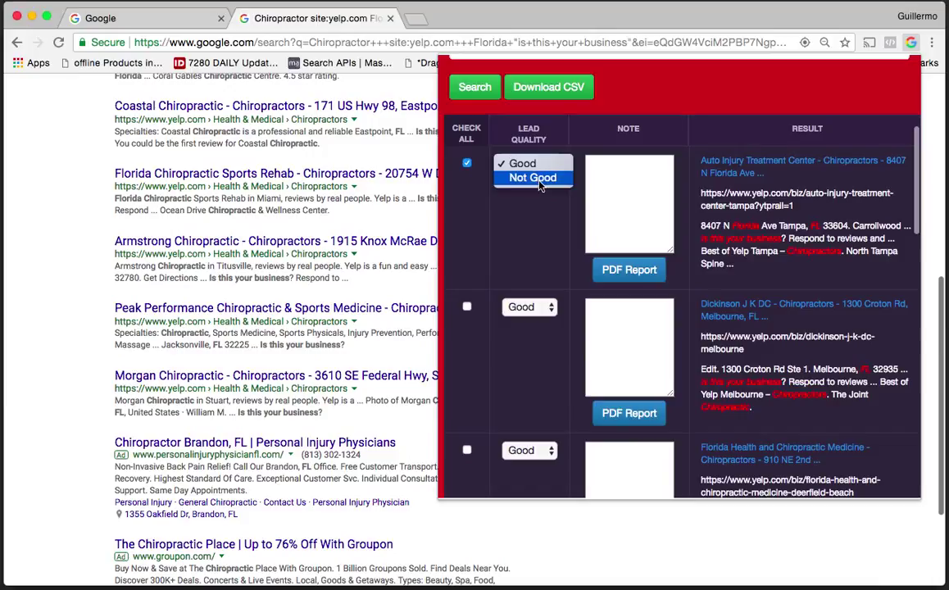
Step: Keep Auto Injury Treatment Center rated Good and add the note lines 'Your name' and 'Your number'
{"action": "left_click", "coordinate": [531, 164]}
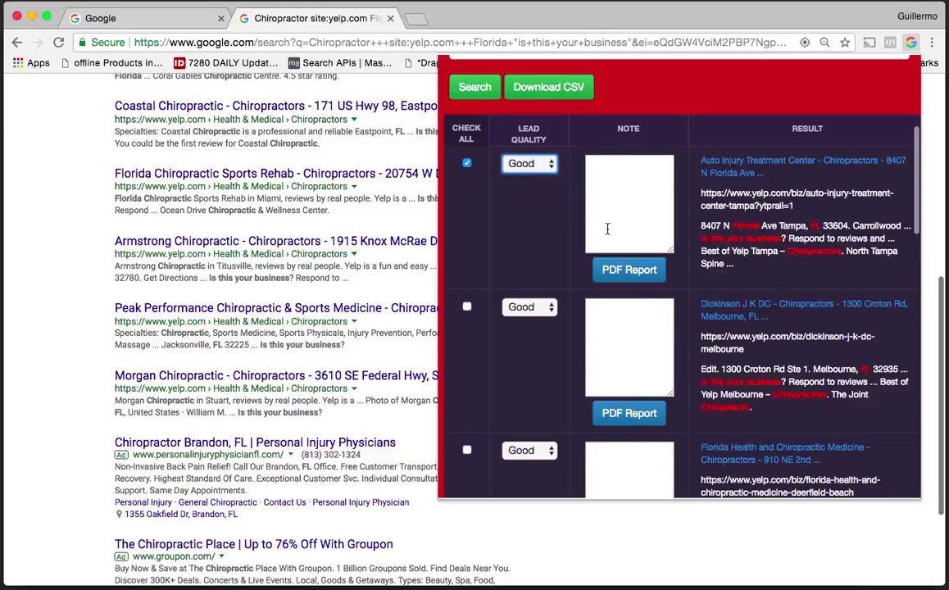
{"action": "left_click", "coordinate": [636, 202]}
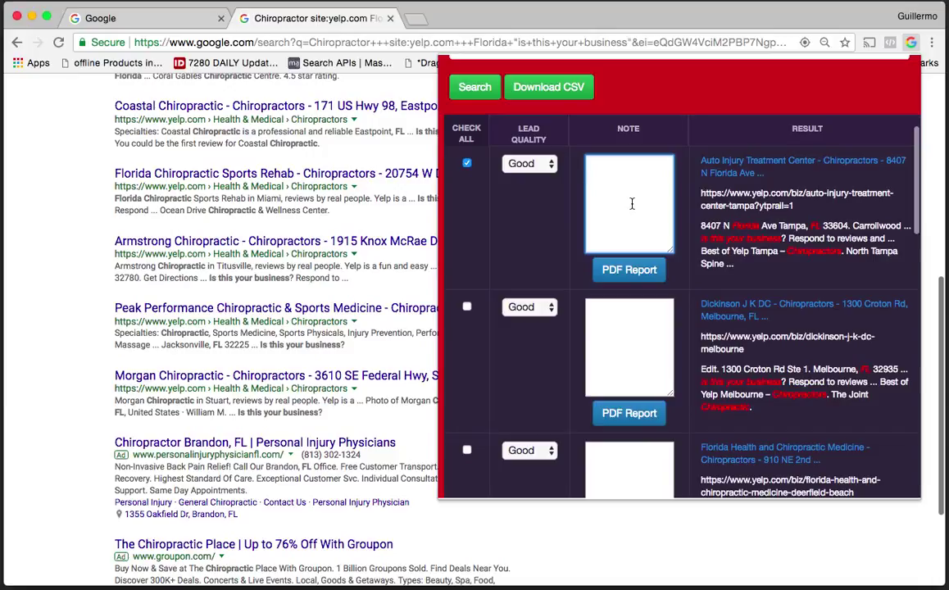
{"action": "type", "text": "Your name"}
{"action": "key", "text": "Return"}
{"action": "type", "text": "Your number"}
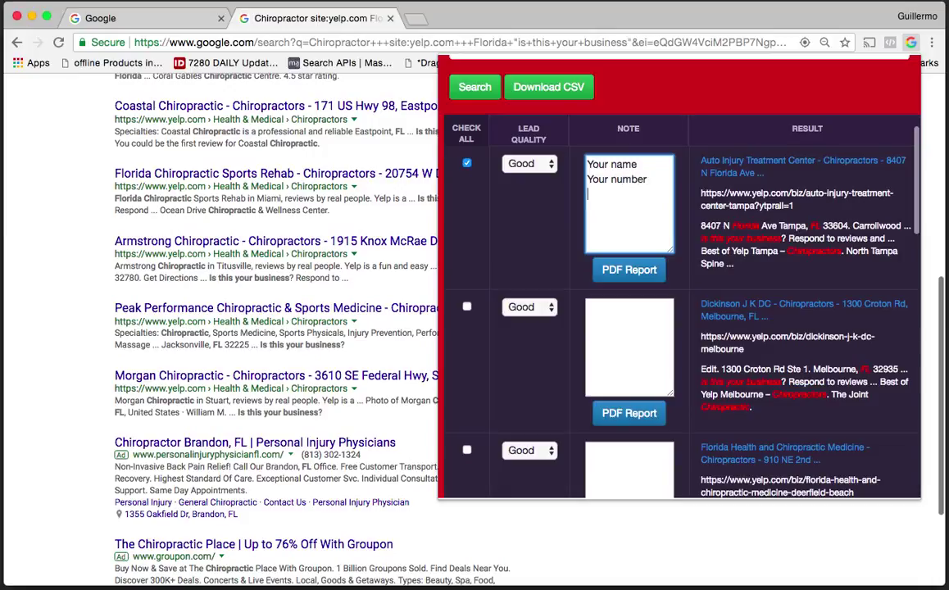
{"action": "key", "text": "Return"}
{"action": "type", "text": "a"}
{"action": "key", "text": "BackSpace"}
{"action": "scroll", "coordinate": [785, 283], "scroll_direction": "down", "scroll_amount": 5}
{"action": "scroll", "coordinate": [793, 326], "scroll_direction": "down", "scroll_amount": 3}
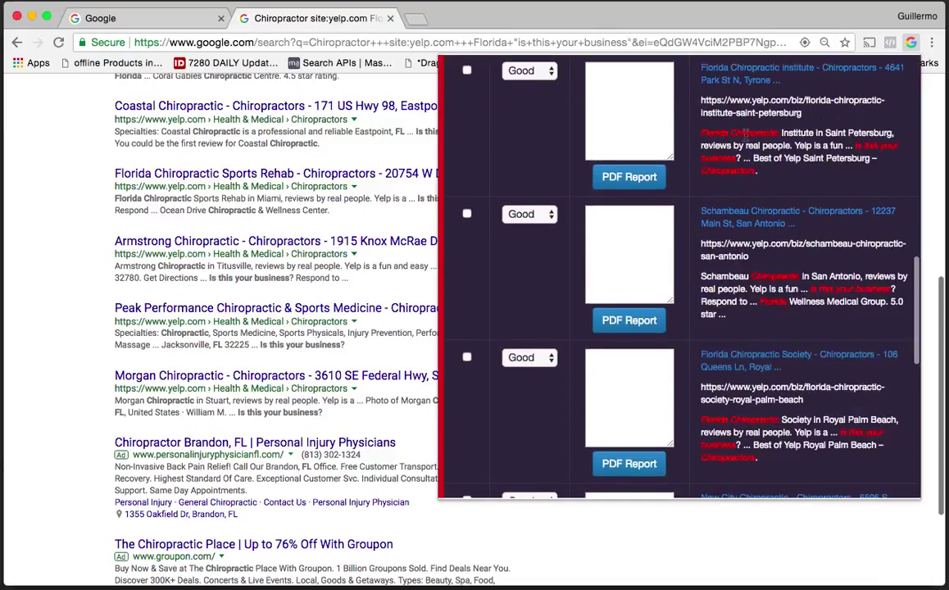
{"action": "scroll", "coordinate": [747, 246], "scroll_direction": "up", "scroll_amount": 10}
{"action": "scroll", "coordinate": [748, 206], "scroll_direction": "down", "scroll_amount": 7}
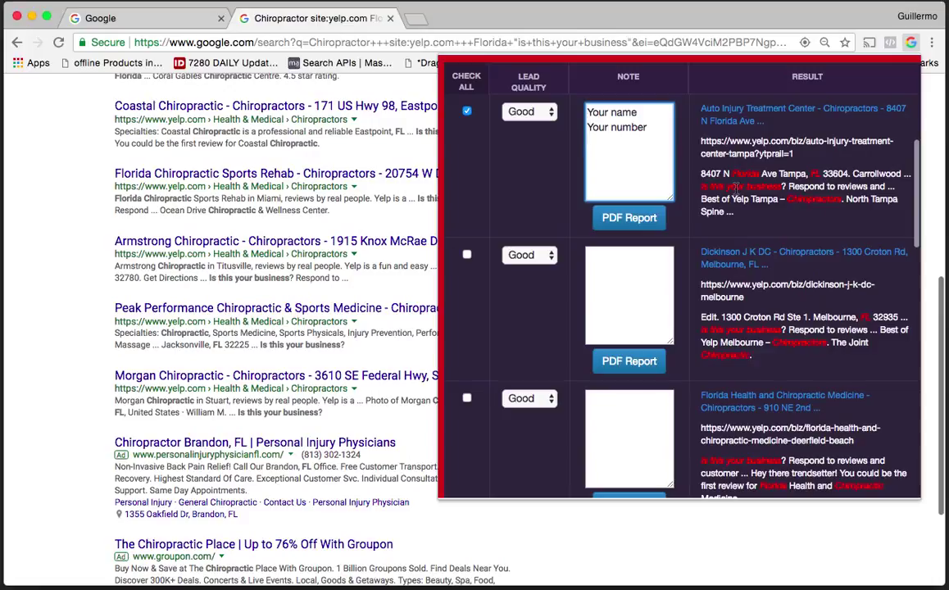
Step: Leave the first lead rated Good and download its Yelp listing's PDF report
{"action": "left_click", "coordinate": [528, 111]}
{"action": "left_click", "coordinate": [512, 111]}
{"action": "left_click", "coordinate": [621, 225]}
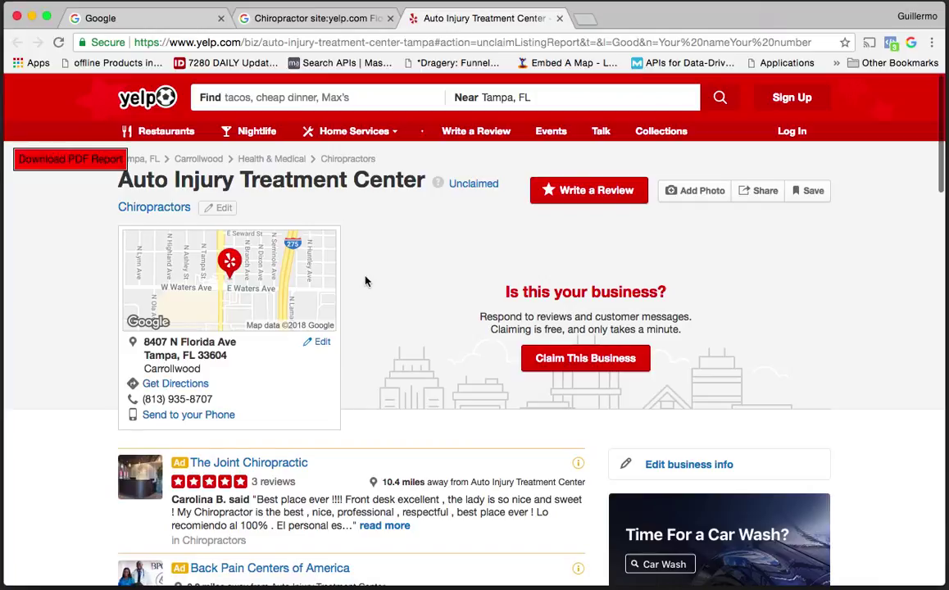
{"action": "left_click", "coordinate": [39, 166]}
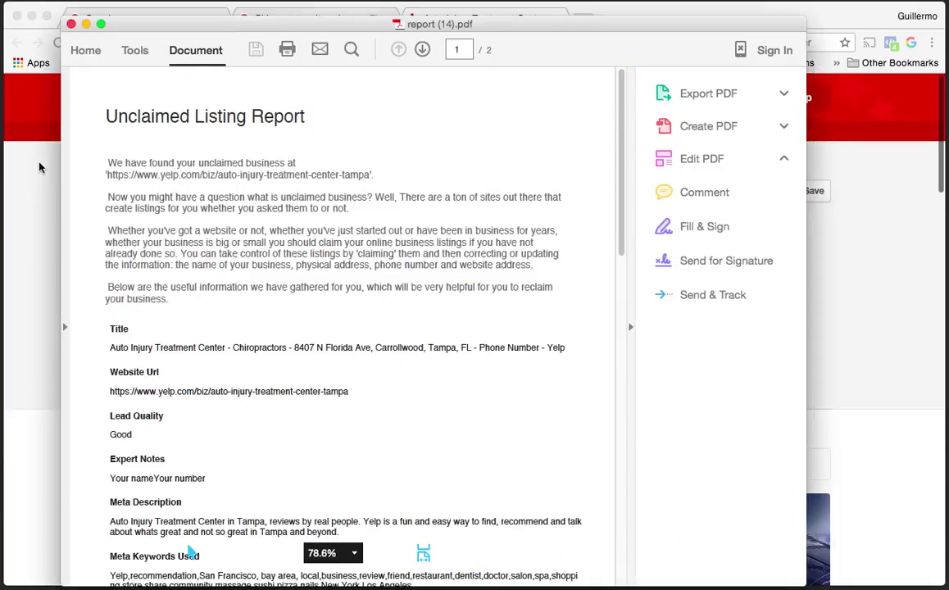
Step: Scroll through the first page of report (14).pdf in Acrobat Reader
{"action": "scroll", "coordinate": [127, 229], "scroll_direction": "down", "scroll_amount": 3}
{"action": "scroll", "coordinate": [134, 246], "scroll_direction": "up", "scroll_amount": 2}
{"action": "scroll", "coordinate": [134, 246], "scroll_direction": "up", "scroll_amount": 1}
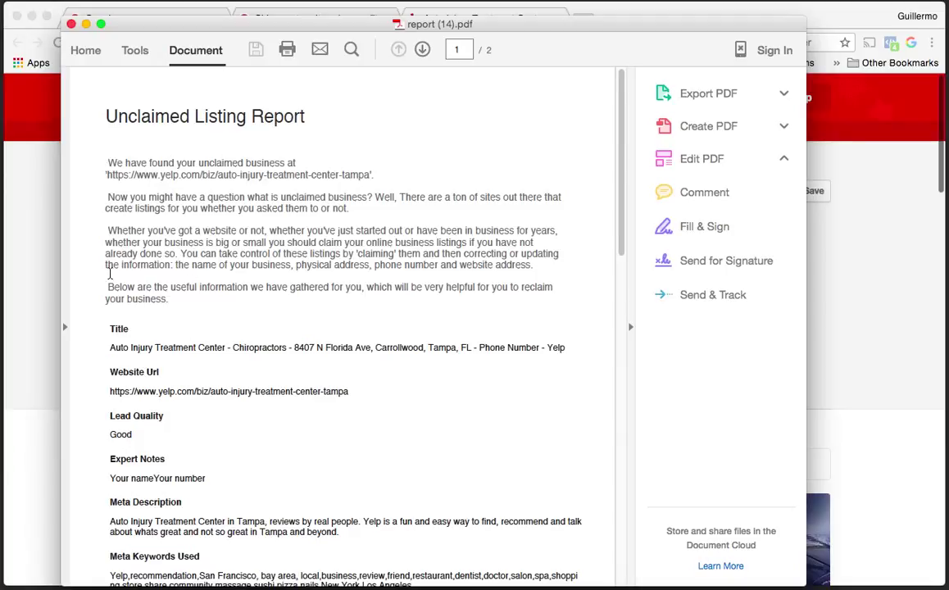
{"action": "scroll", "coordinate": [110, 271], "scroll_direction": "down", "scroll_amount": 3}
{"action": "scroll", "coordinate": [110, 275], "scroll_direction": "down", "scroll_amount": 10}
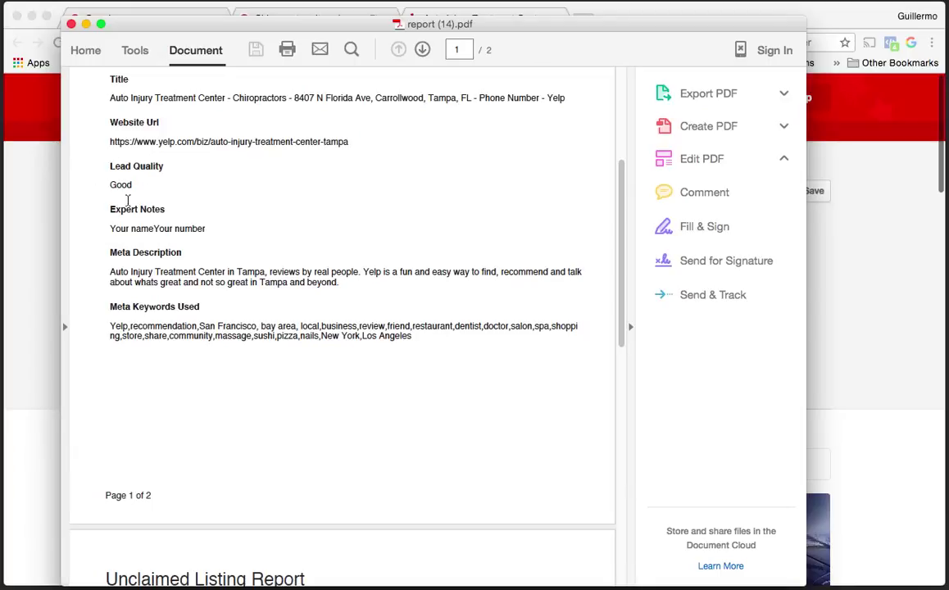
{"action": "scroll", "coordinate": [107, 261], "scroll_direction": "down", "scroll_amount": 1}
{"action": "scroll", "coordinate": [105, 268], "scroll_direction": "down", "scroll_amount": 1}
{"action": "scroll", "coordinate": [106, 262], "scroll_direction": "down", "scroll_amount": 10}
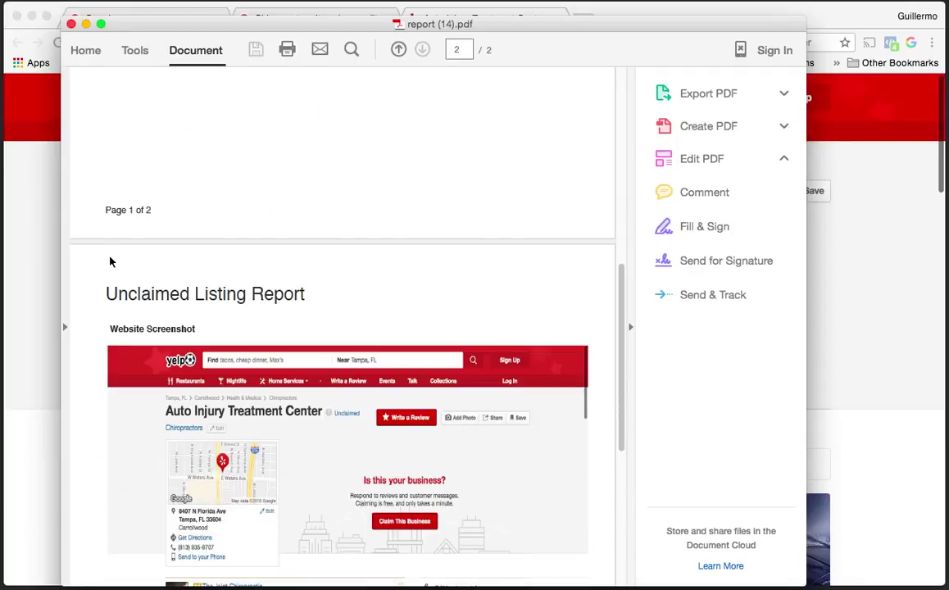
Step: Check the report's second page, then return to the Google chiropractor results tab
{"action": "scroll", "coordinate": [119, 259], "scroll_direction": "down", "scroll_amount": 2}
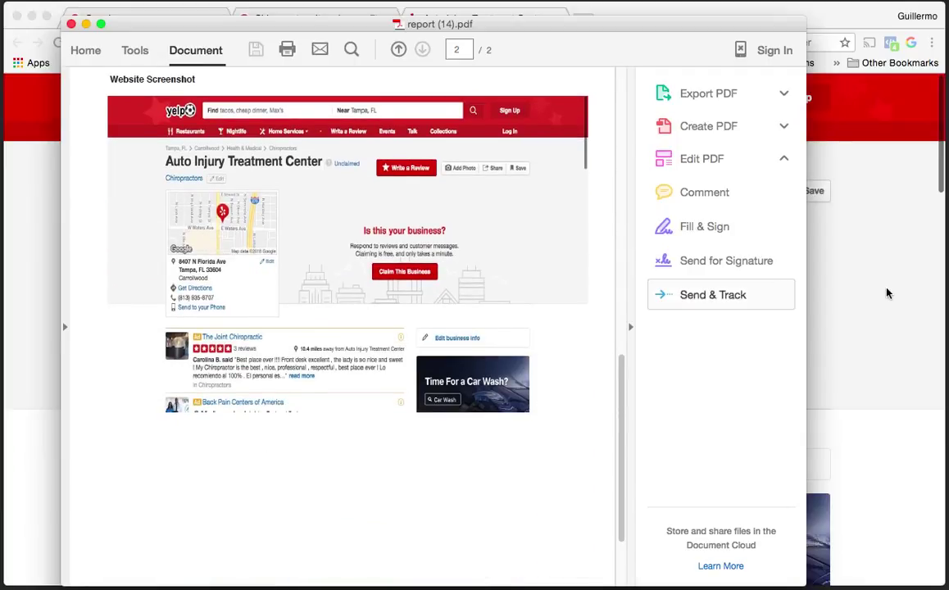
{"action": "scroll", "coordinate": [483, 291], "scroll_direction": "up", "scroll_amount": 5}
{"action": "scroll", "coordinate": [405, 263], "scroll_direction": "up", "scroll_amount": 10}
{"action": "scroll", "coordinate": [209, 328], "scroll_direction": "down", "scroll_amount": 15}
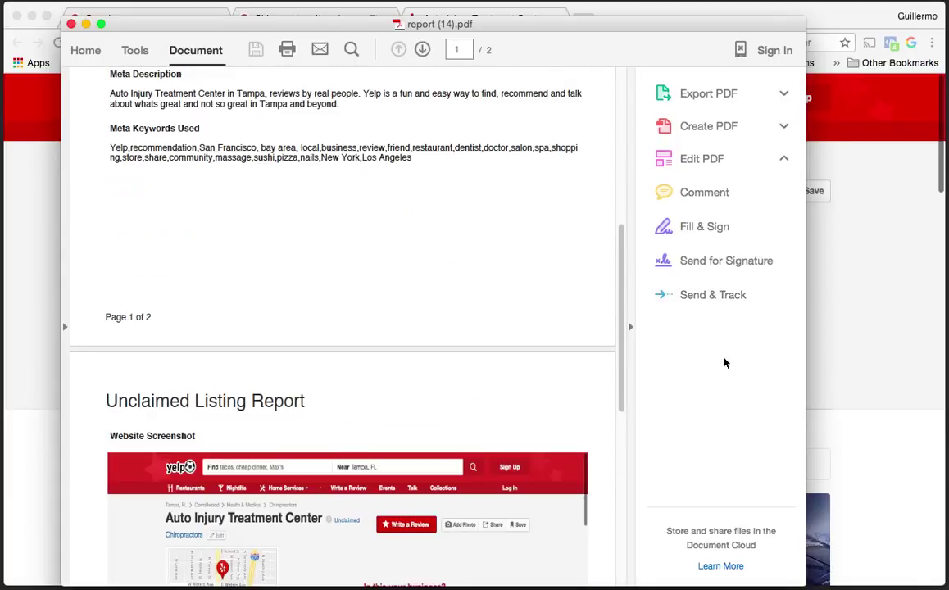
{"action": "left_click", "coordinate": [837, 361]}
{"action": "left_click", "coordinate": [318, 23]}
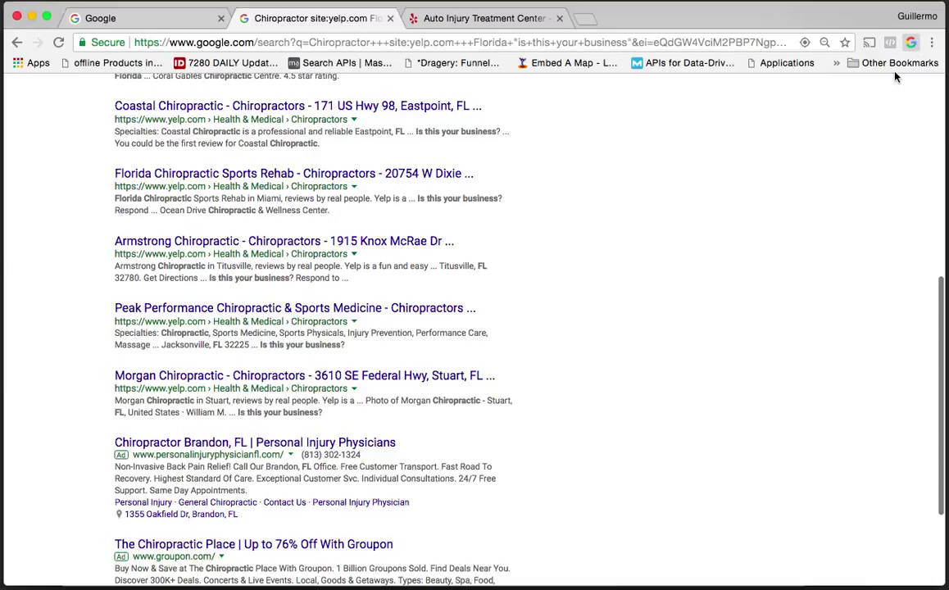
Step: Use CHECK ALL in the finder so all 10 chiropractor leads are ticked Good
{"action": "left_click", "coordinate": [912, 43]}
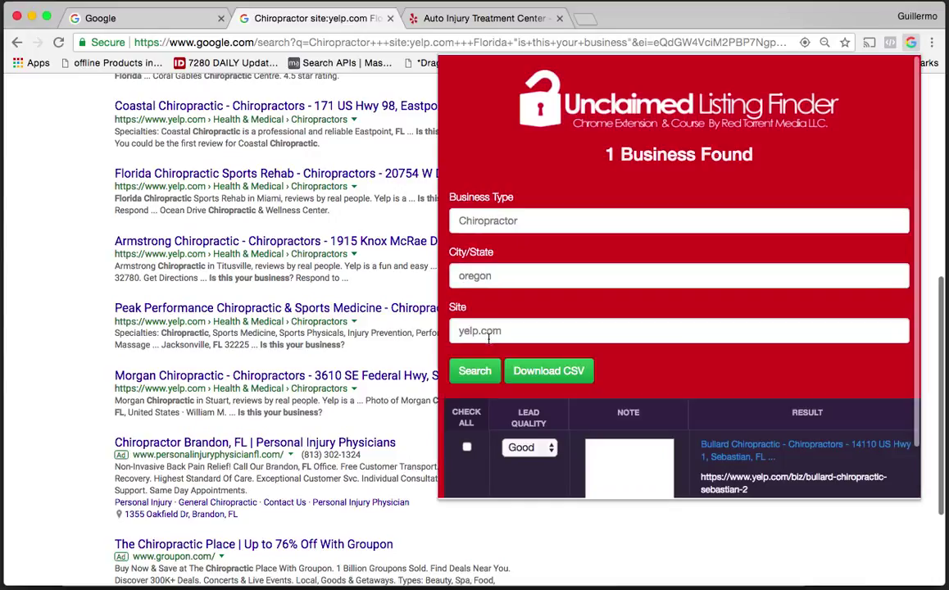
{"action": "scroll", "coordinate": [501, 311], "scroll_direction": "down", "scroll_amount": 3}
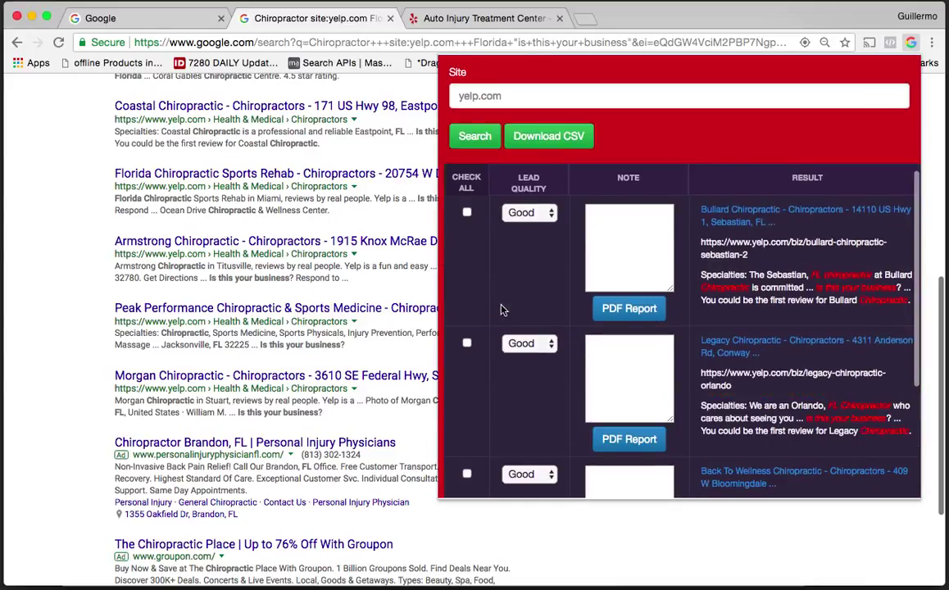
{"action": "left_click", "coordinate": [465, 185]}
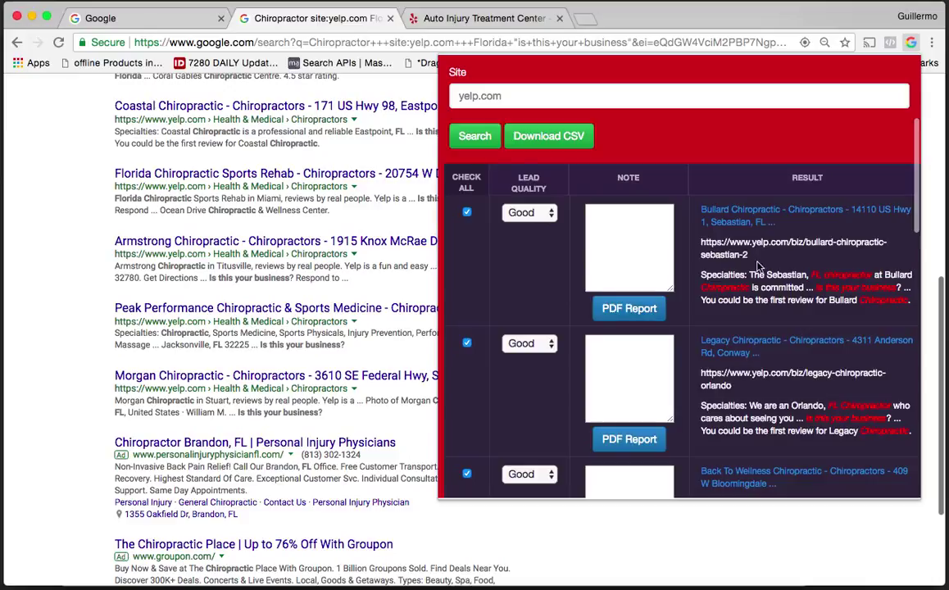
{"action": "scroll", "coordinate": [758, 265], "scroll_direction": "down", "scroll_amount": 15}
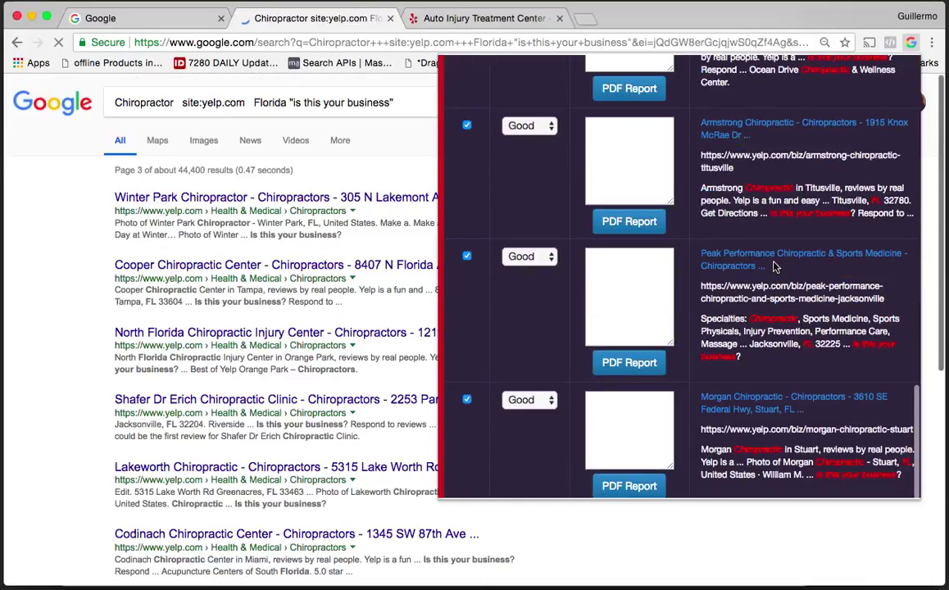
{"action": "scroll", "coordinate": [775, 267], "scroll_direction": "up", "scroll_amount": 15}
{"action": "scroll", "coordinate": [776, 264], "scroll_direction": "up", "scroll_amount": 3}
{"action": "scroll", "coordinate": [775, 263], "scroll_direction": "down", "scroll_amount": 10}
{"action": "scroll", "coordinate": [774, 256], "scroll_direction": "up", "scroll_amount": 1}
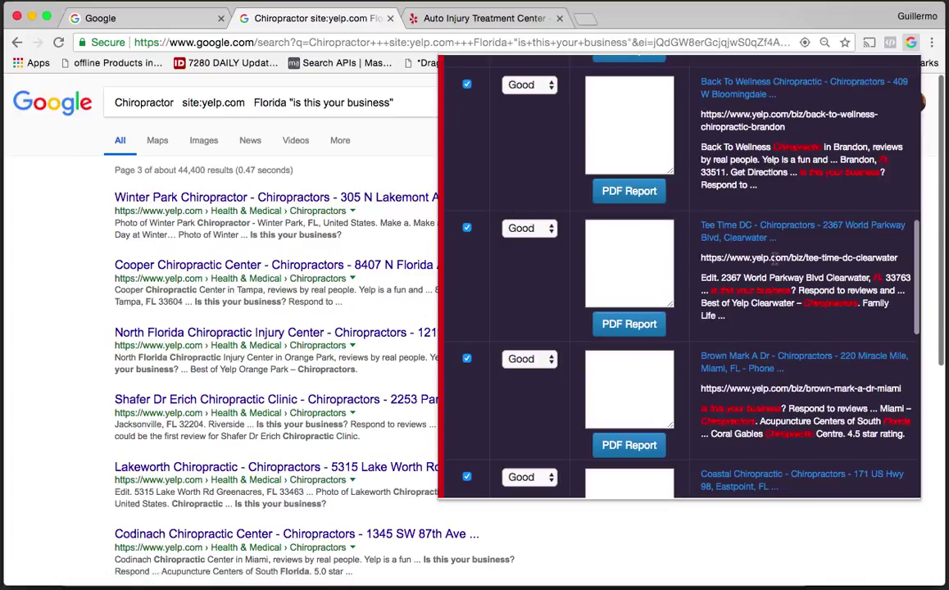
Step: Bring report (14).pdf back in front, showing page 1's title, Yelp URL and lead quality Good
{"action": "left_click_drag", "start_coordinate": [641, 17], "coordinate": [664, 106]}
{"action": "left_click", "coordinate": [629, 53]}
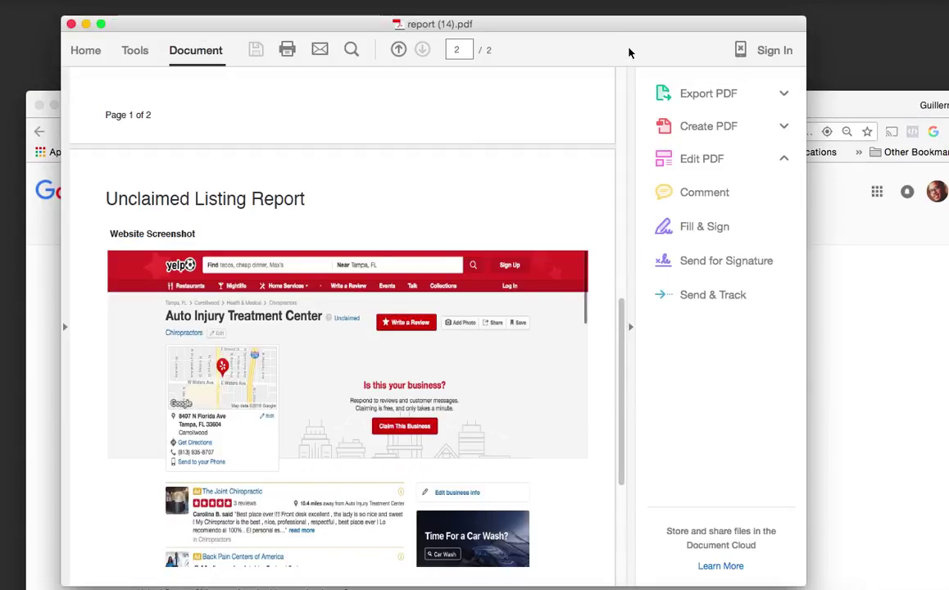
{"action": "scroll", "coordinate": [464, 302], "scroll_direction": "up", "scroll_amount": 10}
{"action": "scroll", "coordinate": [464, 303], "scroll_direction": "down", "scroll_amount": 2}
{"action": "scroll", "coordinate": [464, 302], "scroll_direction": "down", "scroll_amount": 2}
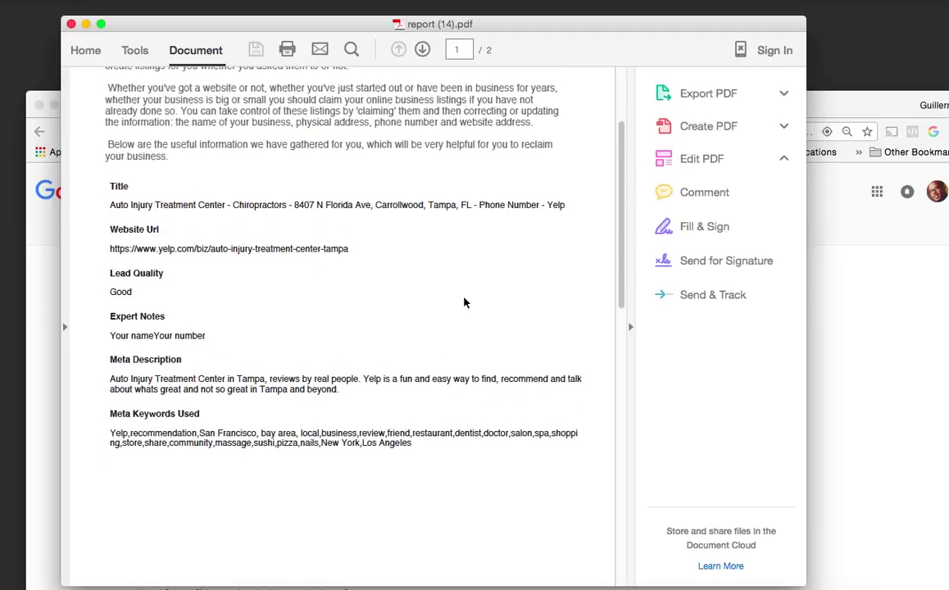